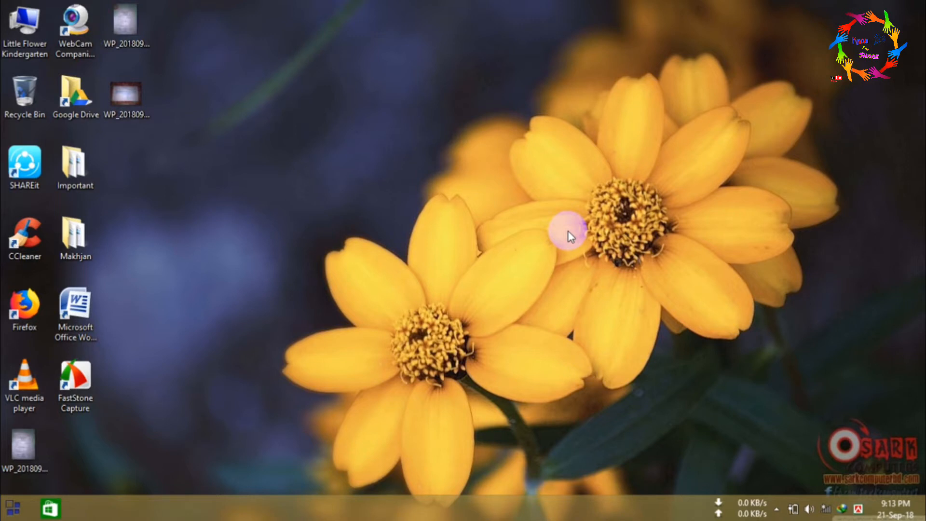
- Refresh the desktop, then connect to Xiaomi_036F_FC90 with Connect automatically turned on
{"action": "right_click", "coordinate": [568, 230]}
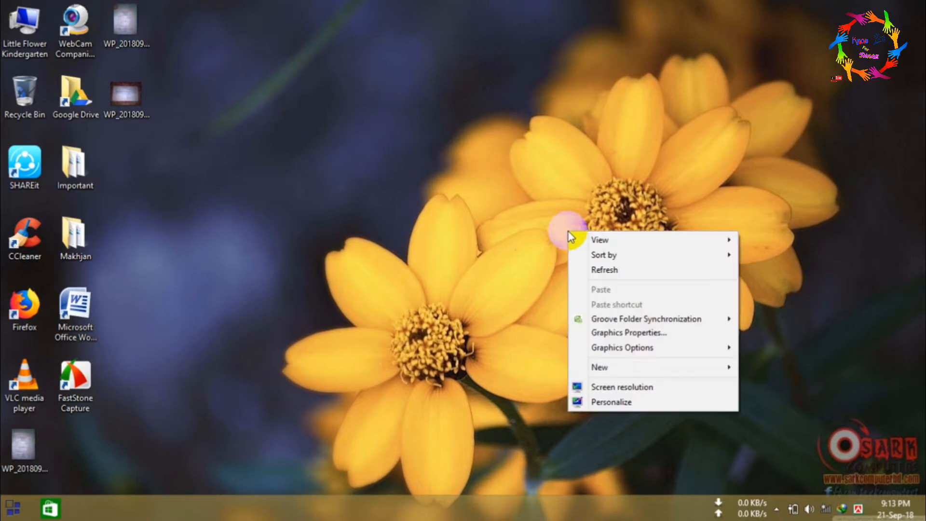
{"action": "left_click", "coordinate": [589, 266]}
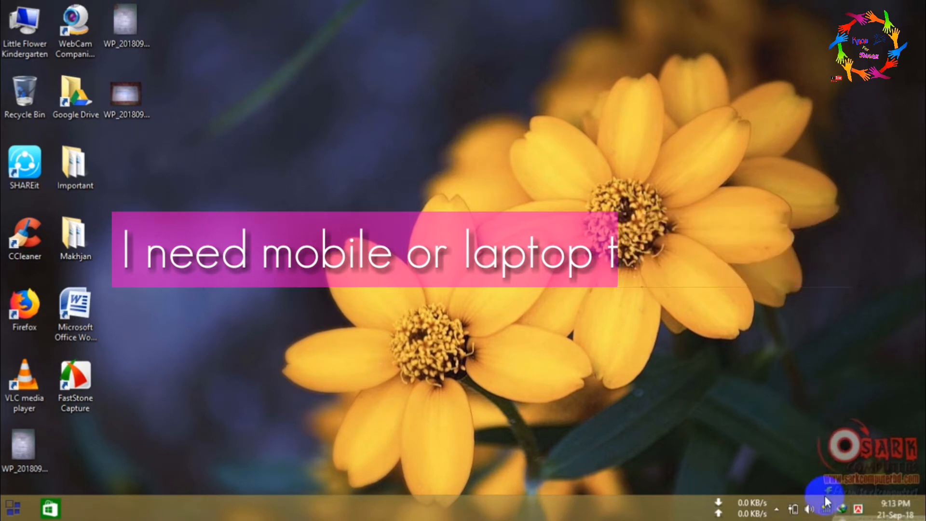
{"action": "left_click", "coordinate": [827, 507]}
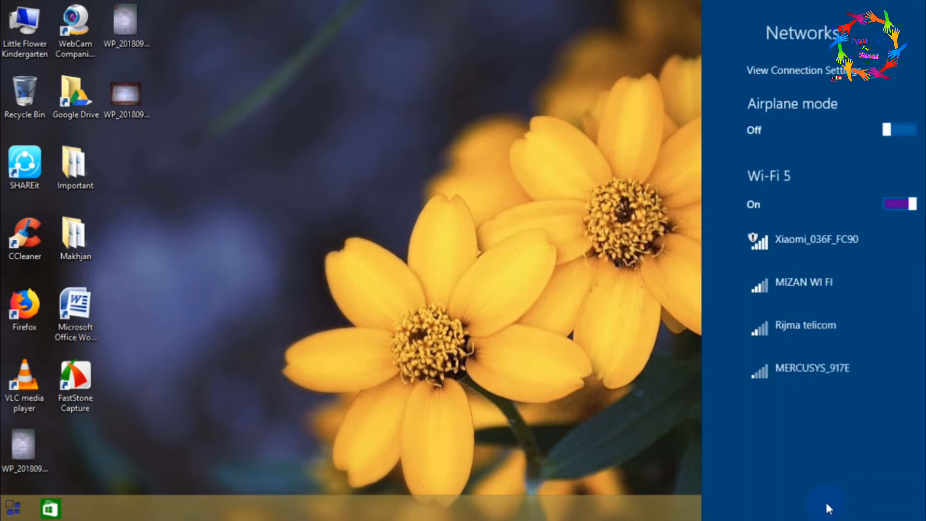
{"action": "left_click", "coordinate": [793, 237]}
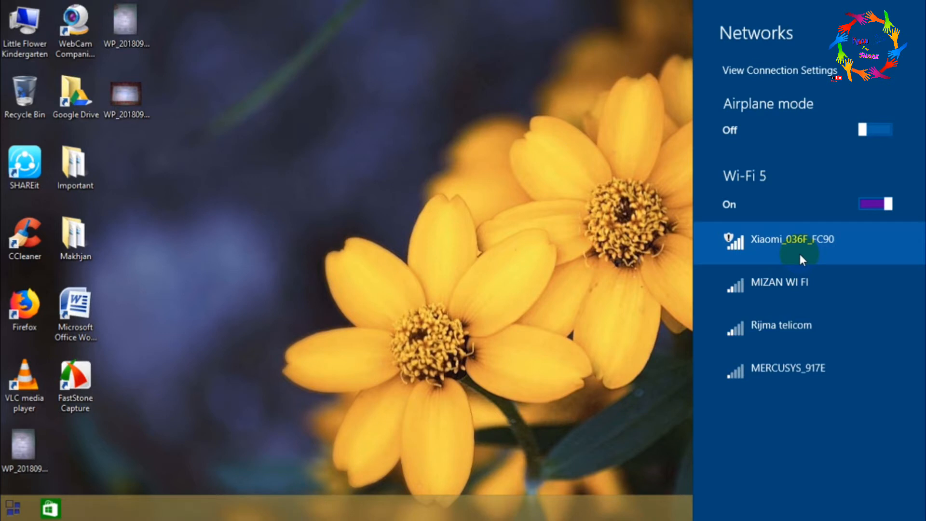
{"action": "left_click", "coordinate": [800, 254]}
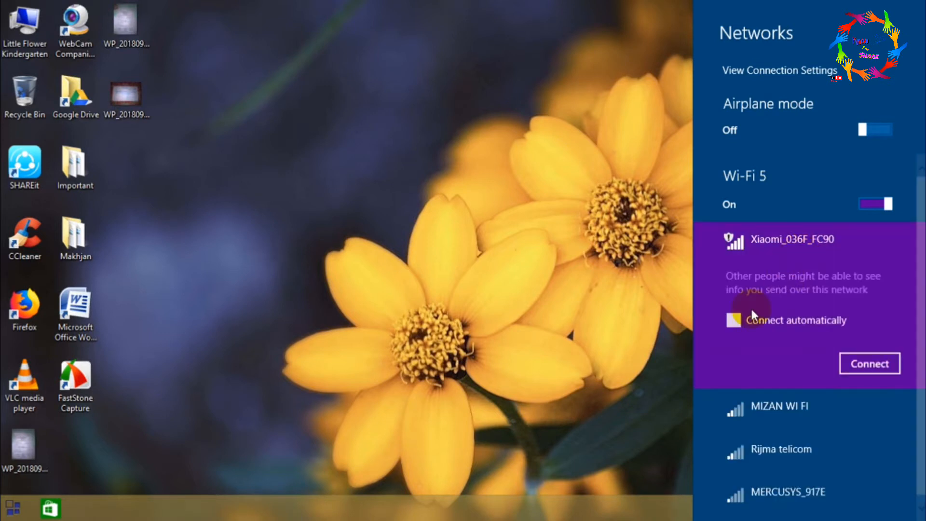
{"action": "left_click", "coordinate": [734, 320]}
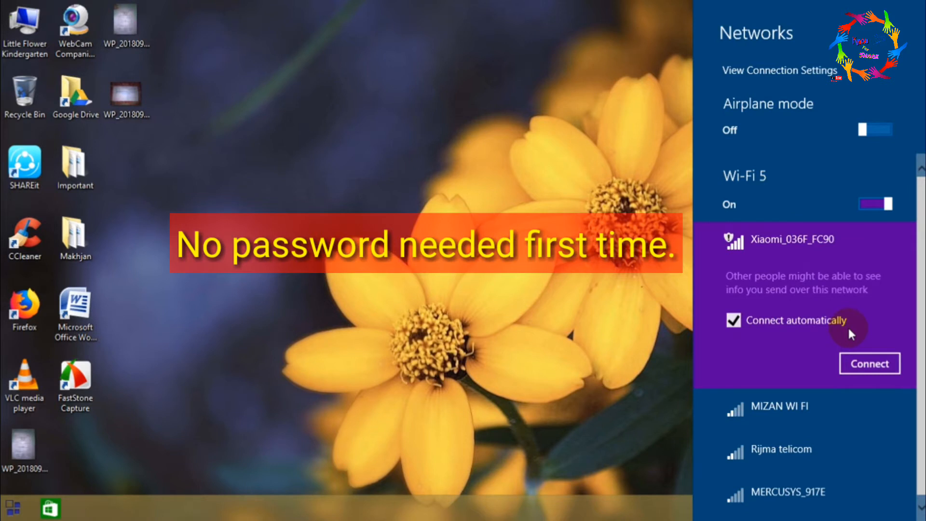
{"action": "left_click", "coordinate": [869, 362]}
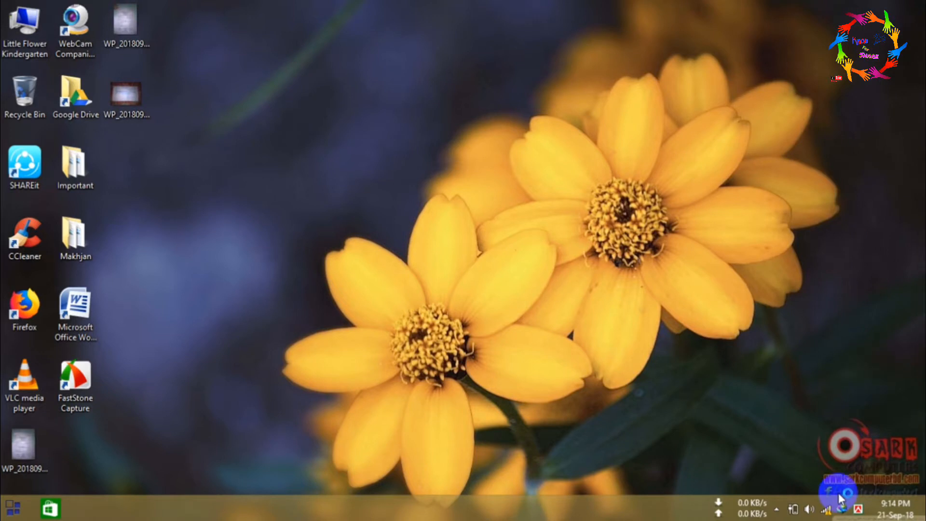
{"action": "mouse_move", "coordinate": [828, 512]}
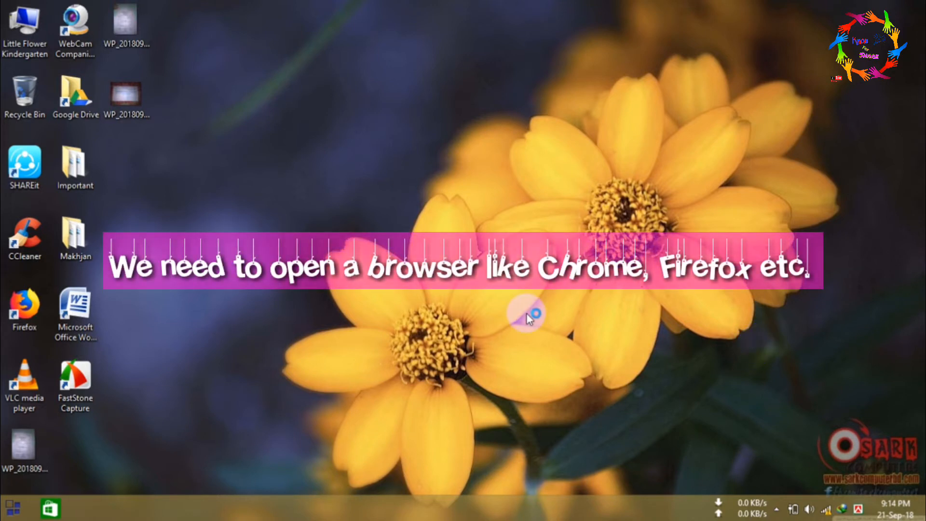
{"action": "left_click", "coordinate": [21, 306]}
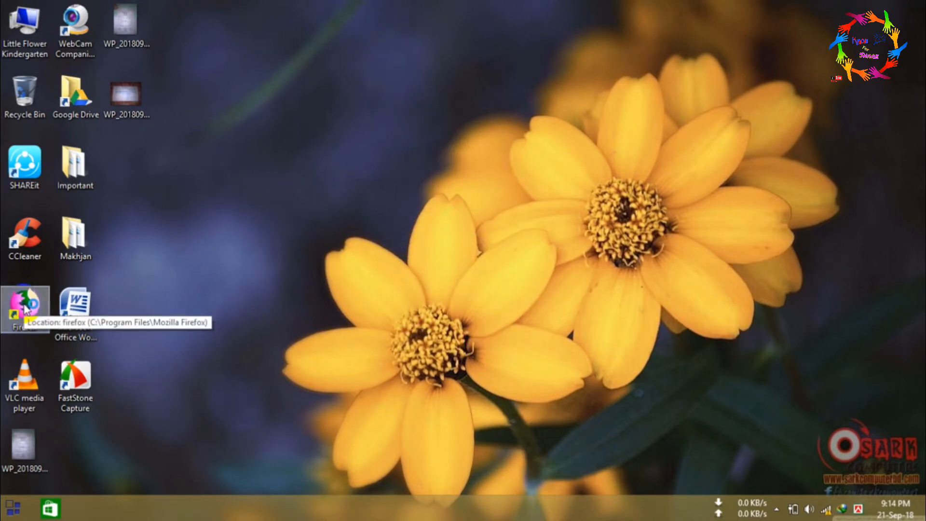
- Launch Firefox and load the router admin address 192.168.31.1, removing the autocompleted slash
{"action": "double_click", "coordinate": [24, 306]}
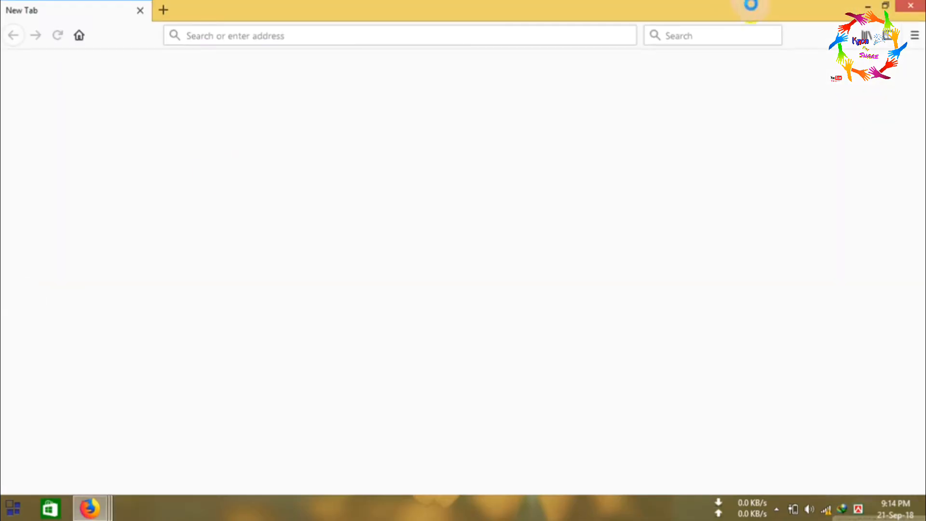
{"action": "left_click", "coordinate": [915, 8]}
{"action": "left_click", "coordinate": [299, 36]}
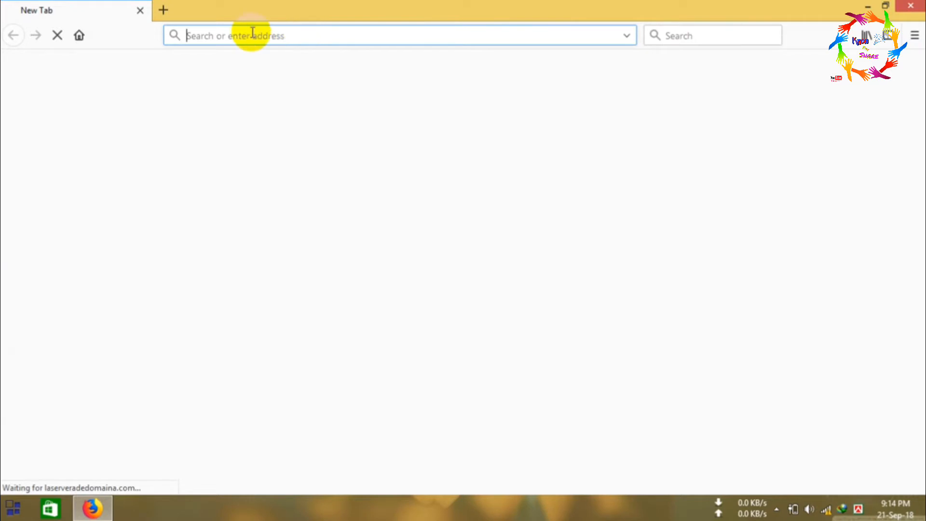
{"action": "type", "text": "1"}
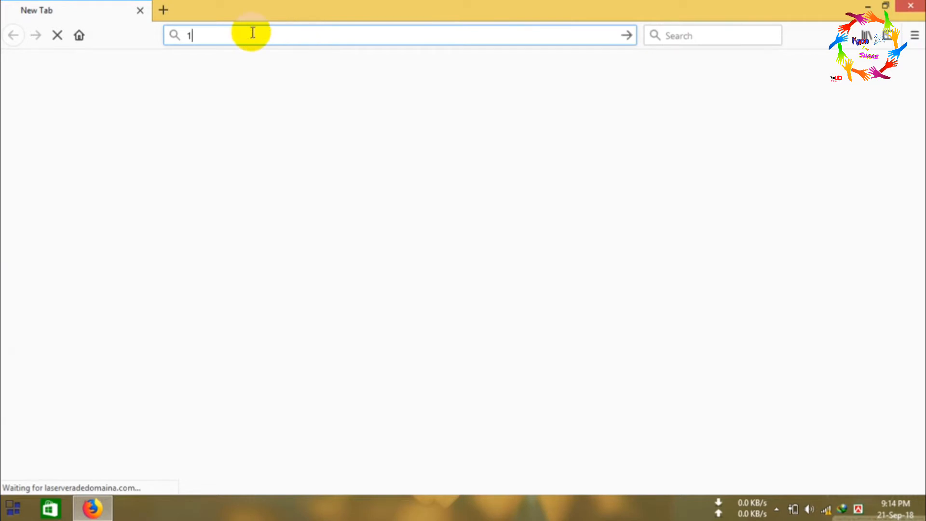
{"action": "type", "text": "92"}
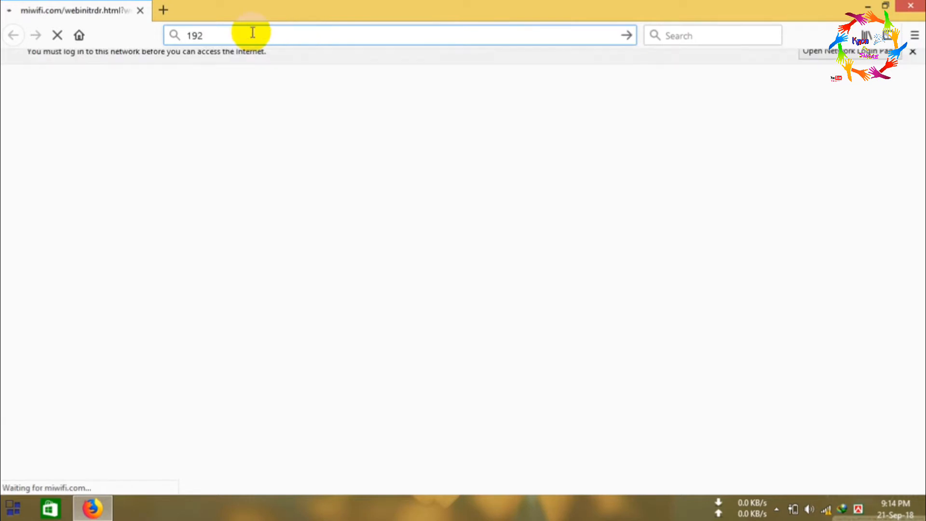
{"action": "left_click", "coordinate": [140, 10]}
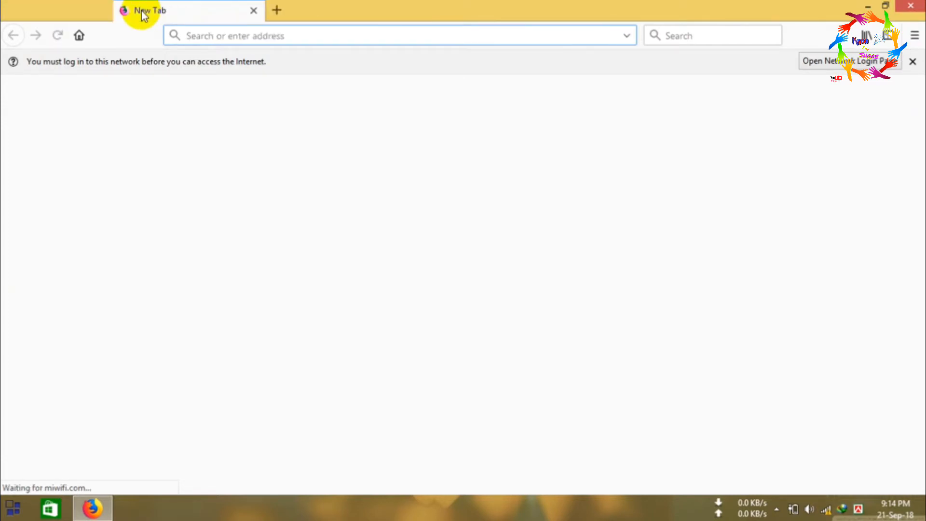
{"action": "type", "text": "1"}
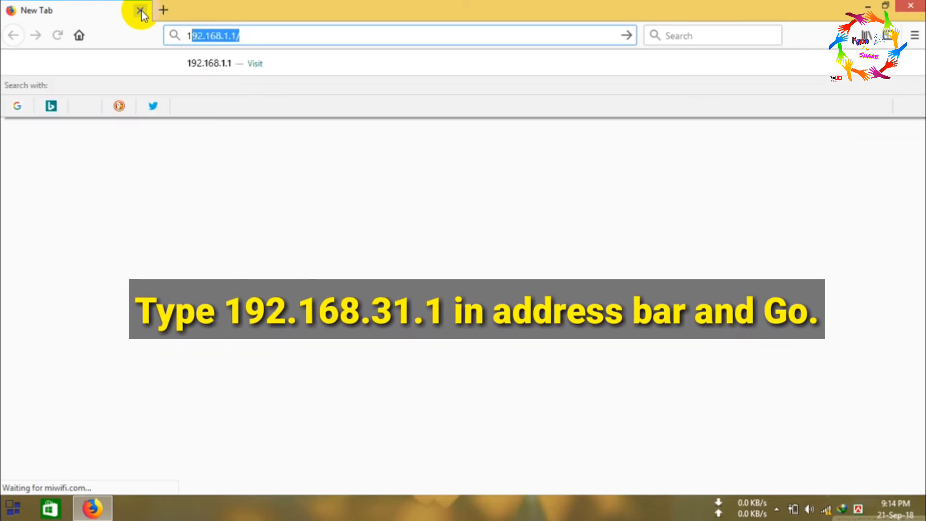
{"action": "type", "text": "92"}
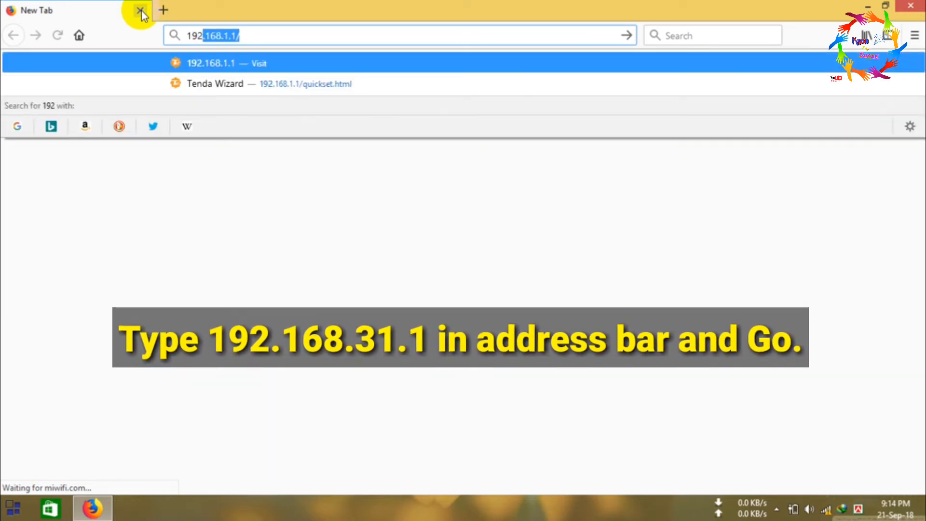
{"action": "type", "text": ".168."}
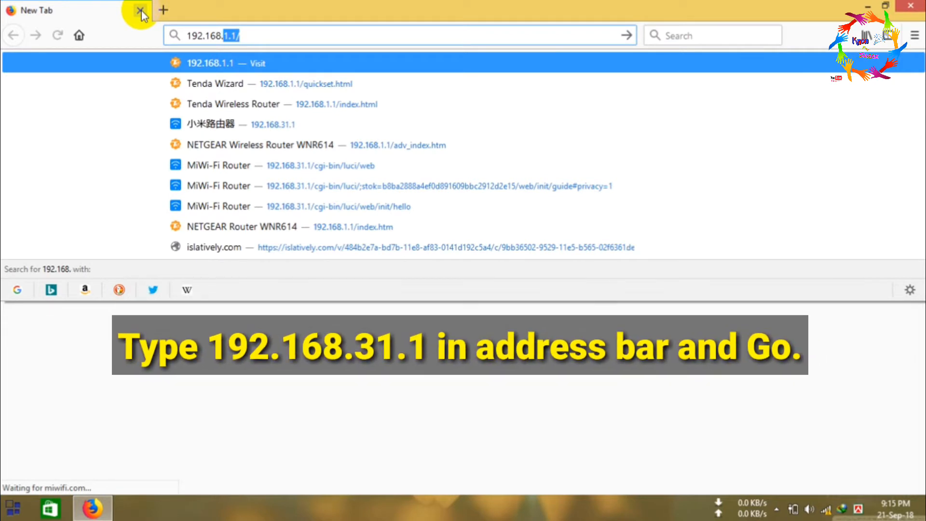
{"action": "type", "text": "31."}
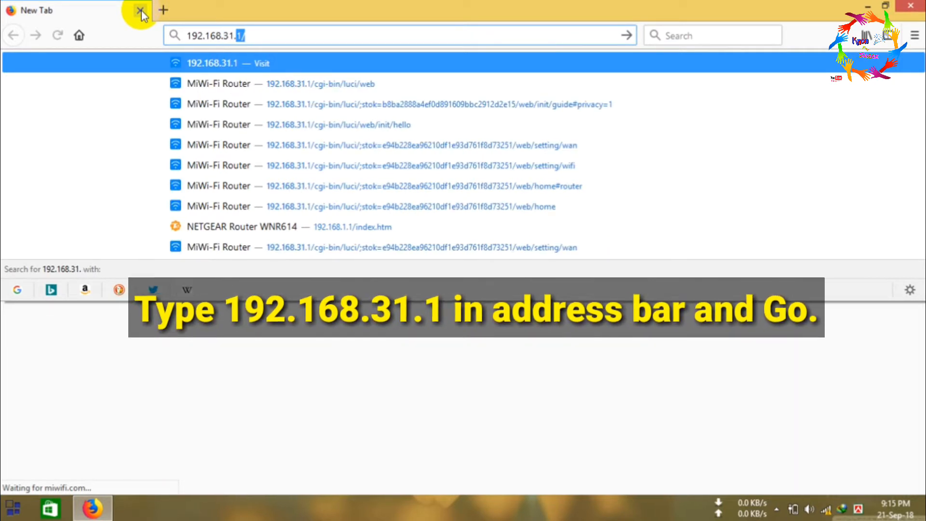
{"action": "type", "text": "1"}
{"action": "key", "text": "Delete"}
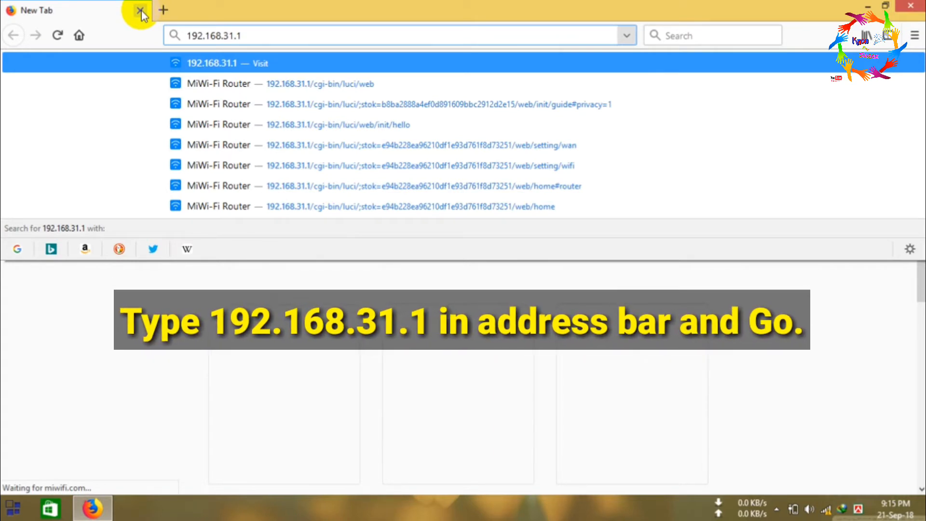
{"action": "key", "text": "Return"}
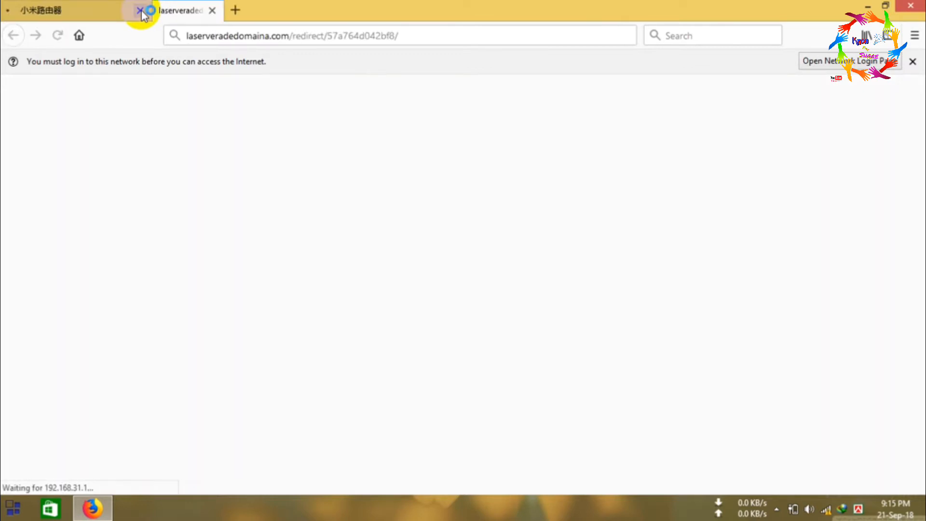
- Close the laserveradedomaina redirect tab and agree to the MiWiFi terms
{"action": "left_click", "coordinate": [293, 12]}
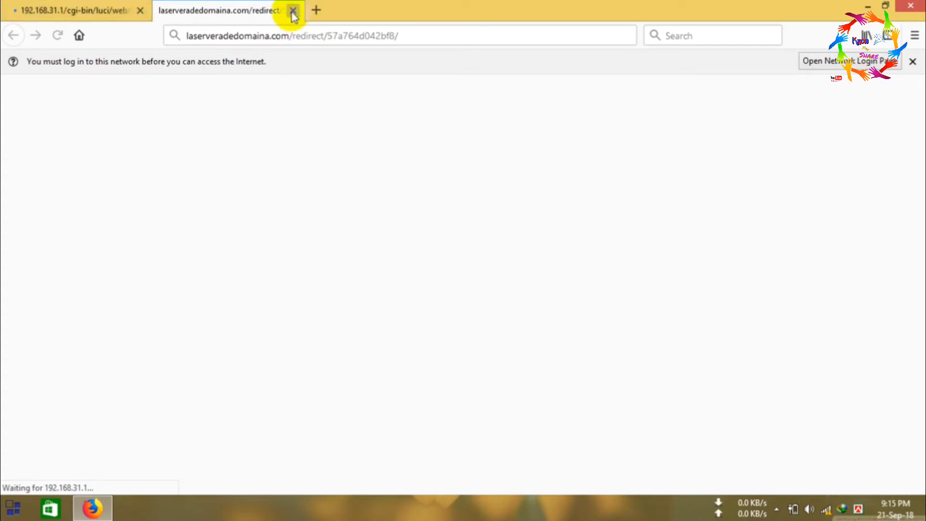
{"action": "left_click", "coordinate": [293, 10]}
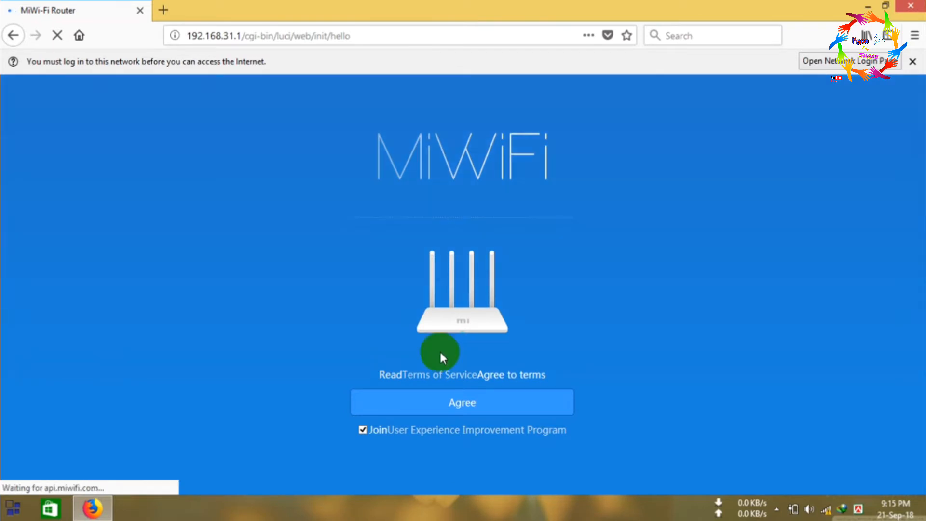
{"action": "left_click", "coordinate": [464, 407]}
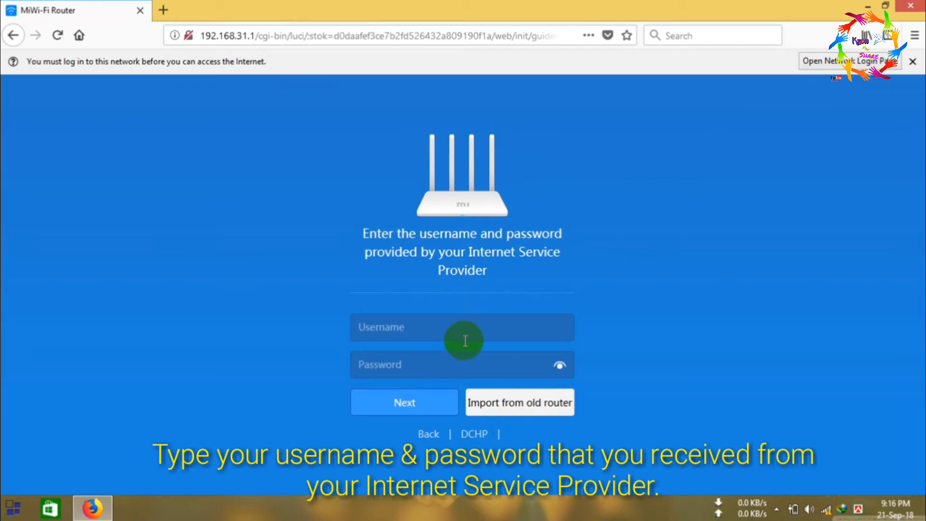
- Enter the ISP account username and password, check the password, and submit them
{"action": "left_click", "coordinate": [454, 329]}
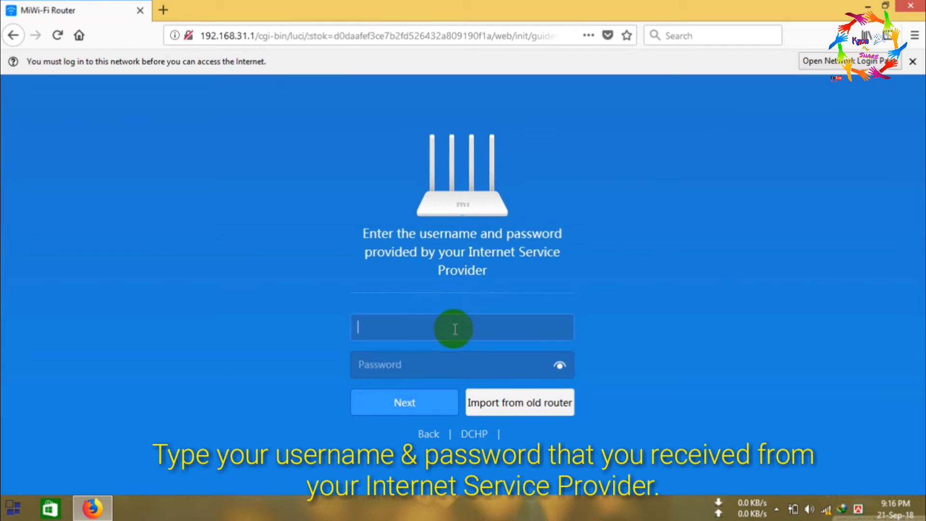
{"action": "left_click", "coordinate": [418, 365]}
{"action": "type", "text": "***"}
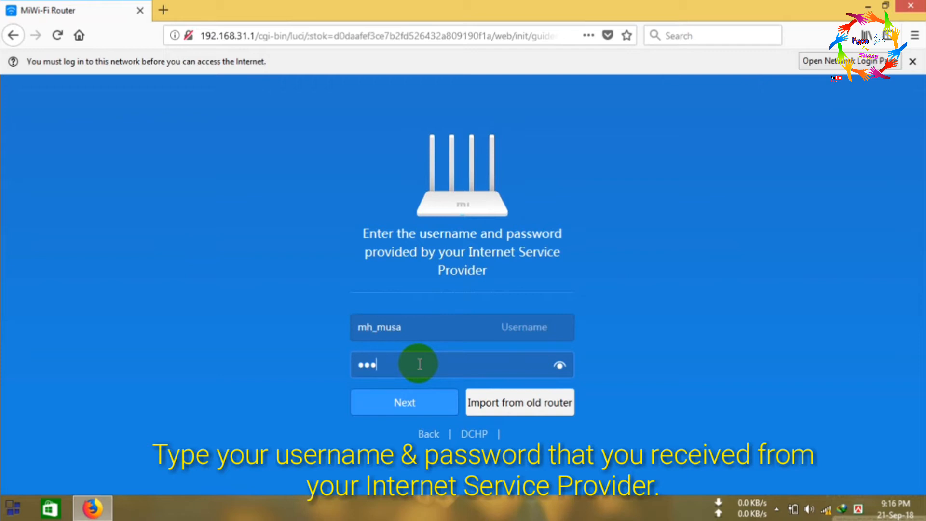
{"action": "type", "text": "*"}
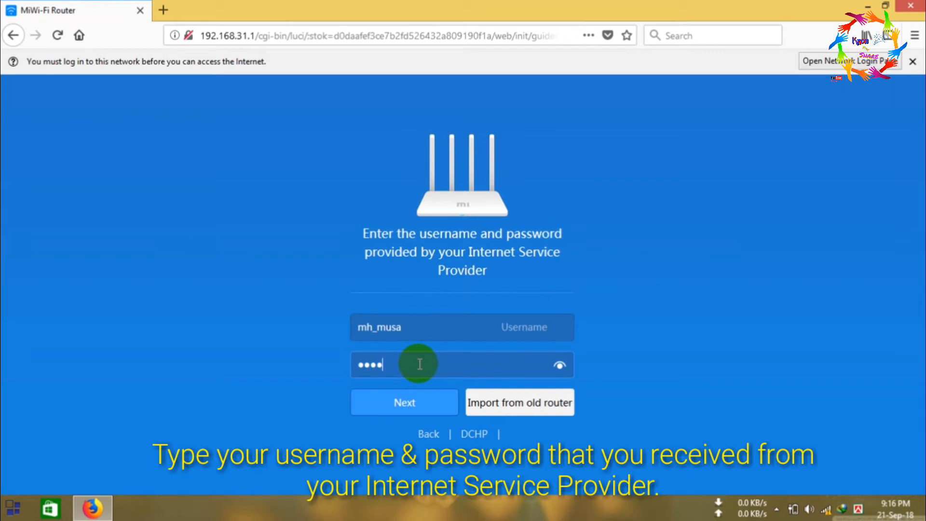
{"action": "left_click", "coordinate": [559, 366]}
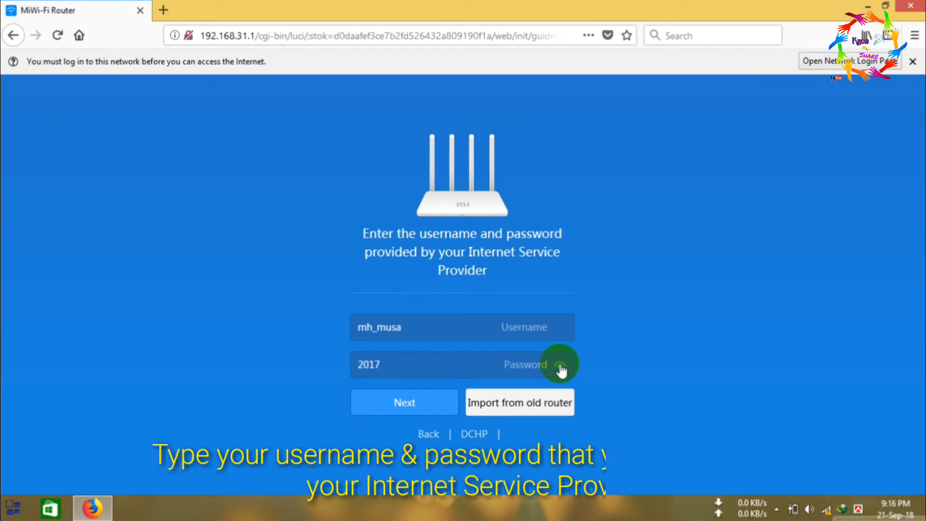
{"action": "left_click", "coordinate": [424, 400]}
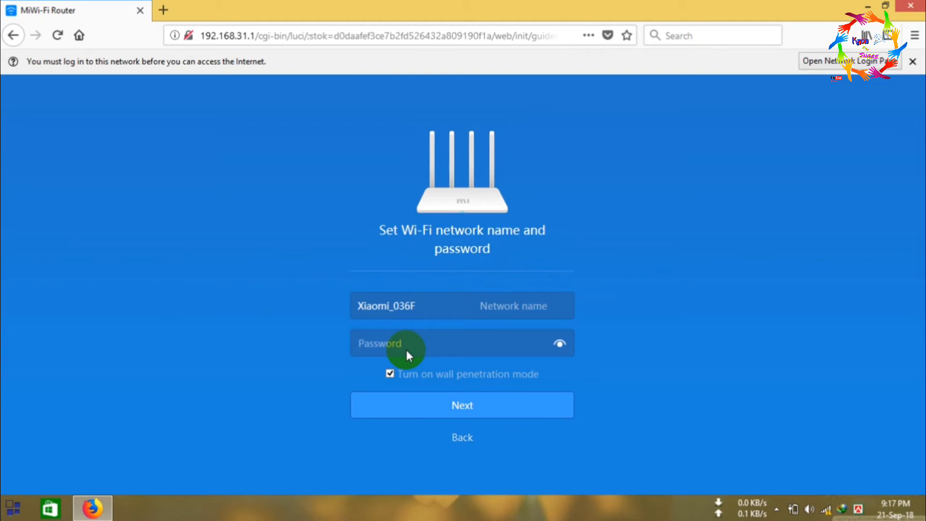
- Rename the Wi-Fi from Xiaomi_036F to 'Xiaomi Router', give it a checked password, and continue
{"action": "left_click", "coordinate": [418, 306]}
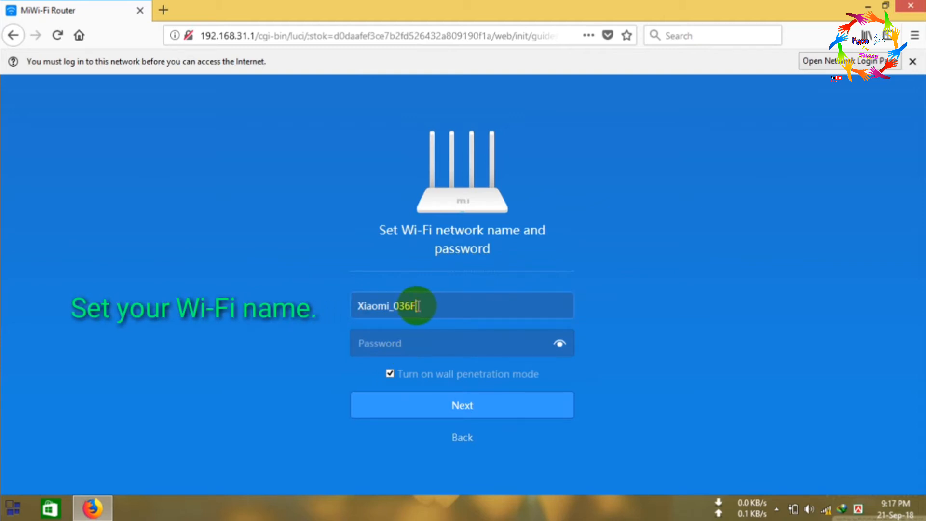
{"action": "key", "text": "BackSpace"}
{"action": "key", "text": "BackSpace"}
{"action": "key", "text": "BackSpace"}
{"action": "key", "text": "BackSpace"}
{"action": "key", "text": "BackSpace"}
{"action": "key", "text": "BackSpace"}
{"action": "type", "text": "i Router"}
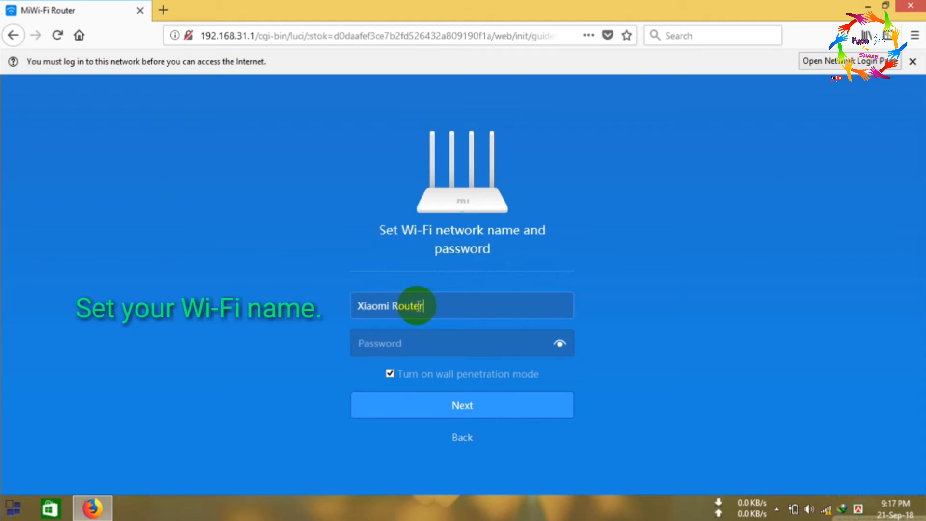
{"action": "left_click", "coordinate": [405, 338]}
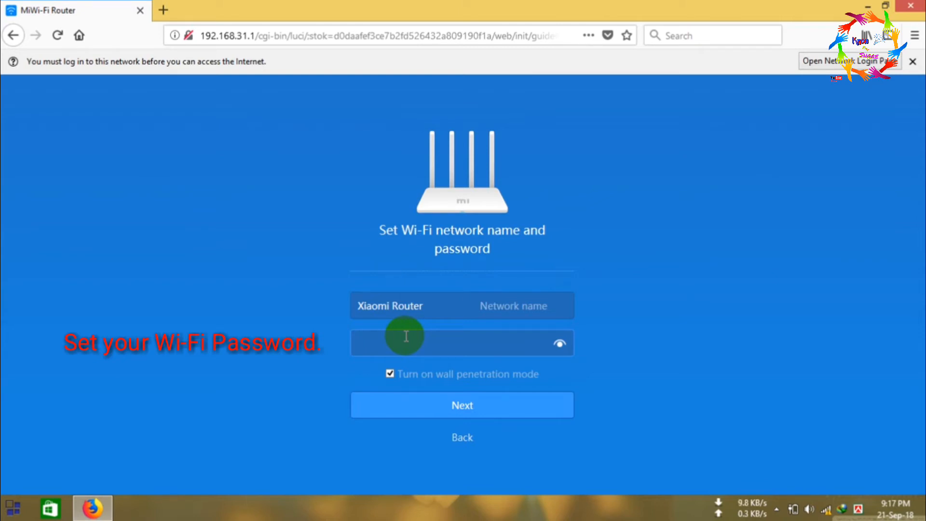
{"action": "type", "text": "••••••••••"}
{"action": "left_click", "coordinate": [560, 344]}
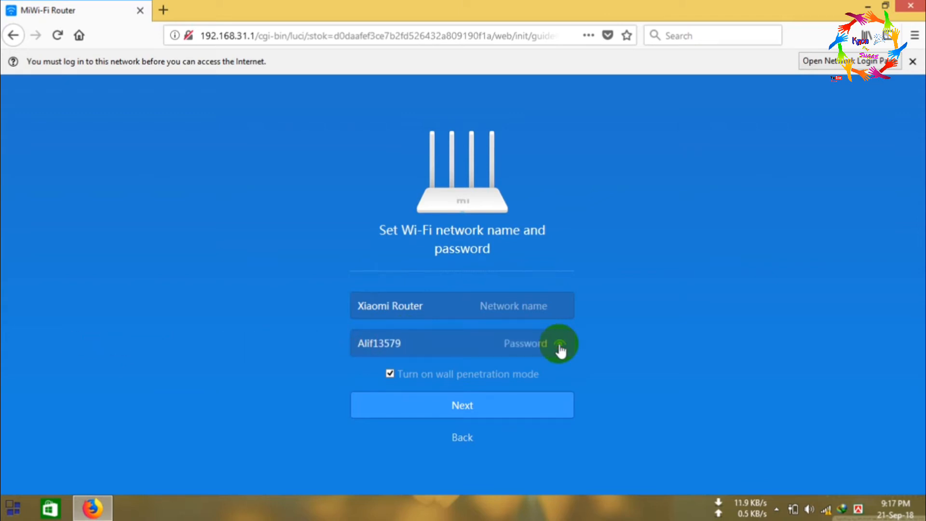
{"action": "left_click", "coordinate": [481, 407]}
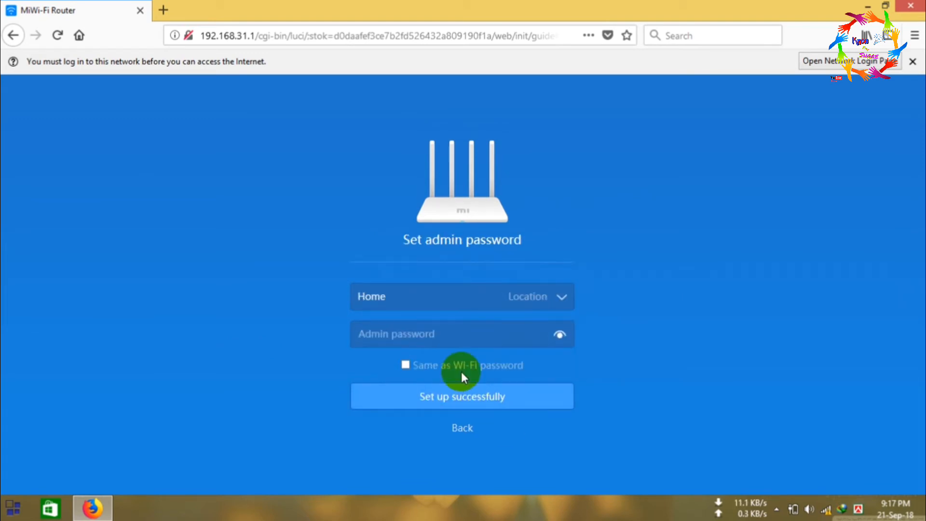
- Enter and verify an admin password of at least 8 characters, then complete the setup
{"action": "left_click", "coordinate": [414, 338]}
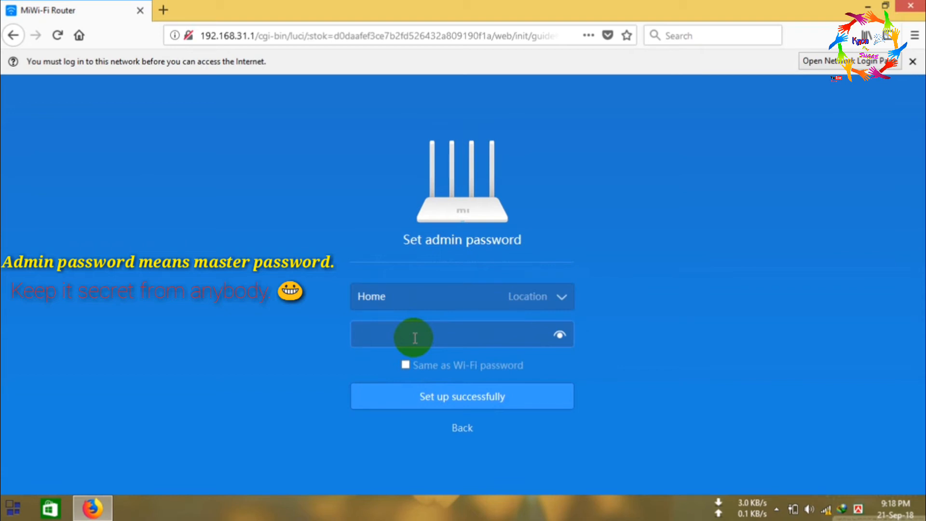
{"action": "left_click", "coordinate": [560, 333]}
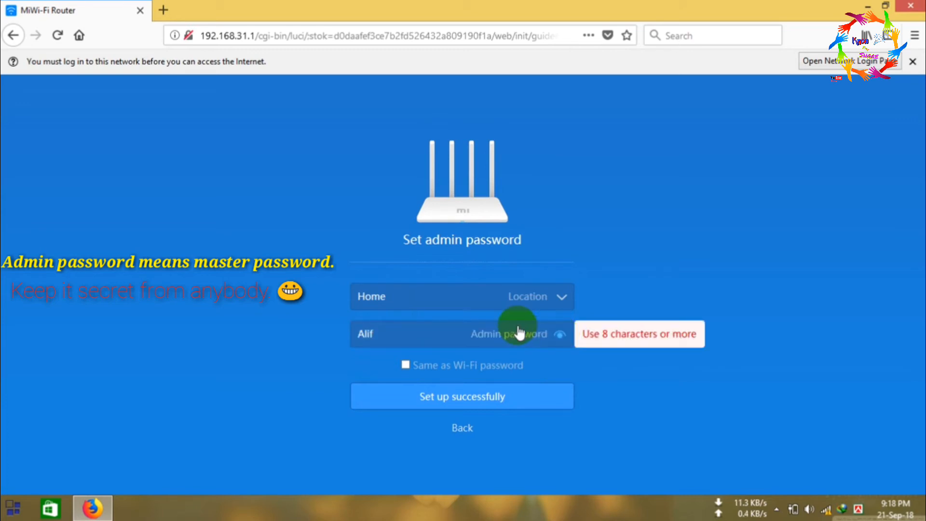
{"action": "left_click", "coordinate": [416, 337]}
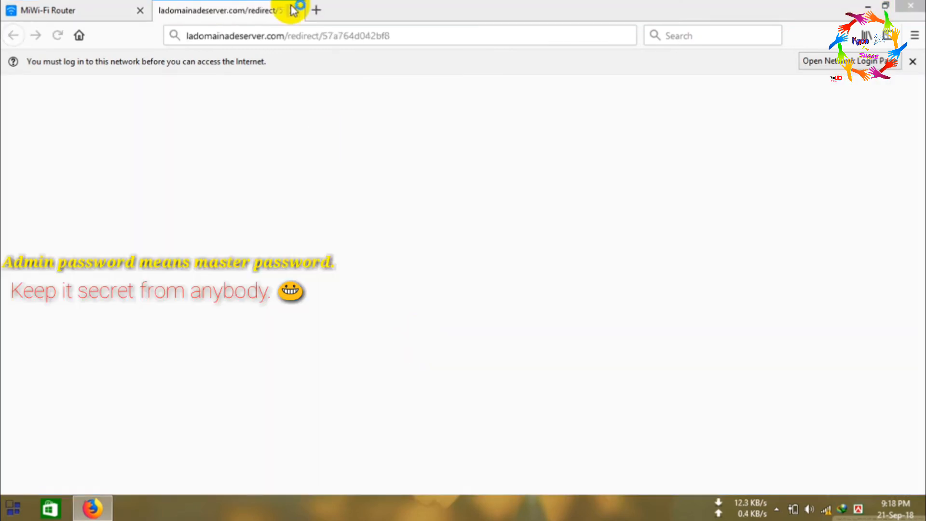
{"action": "left_click", "coordinate": [294, 10]}
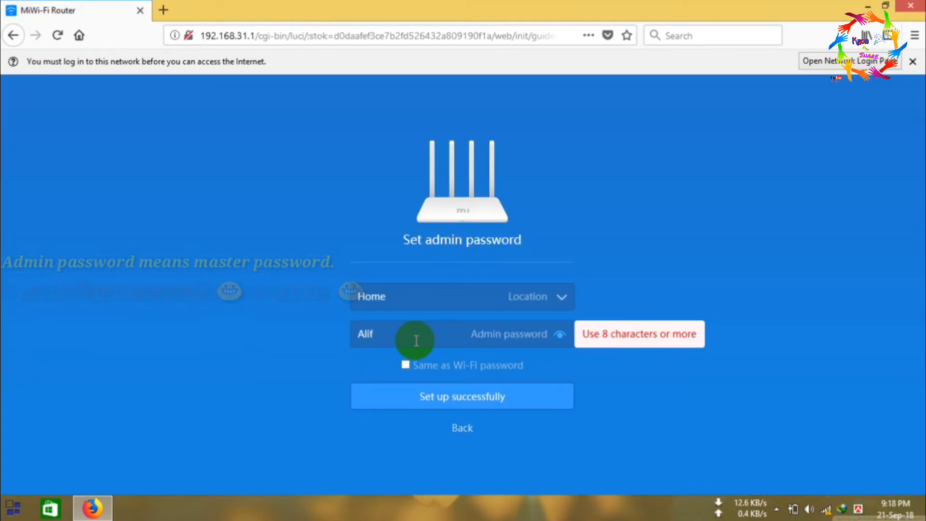
{"action": "left_click", "coordinate": [416, 341]}
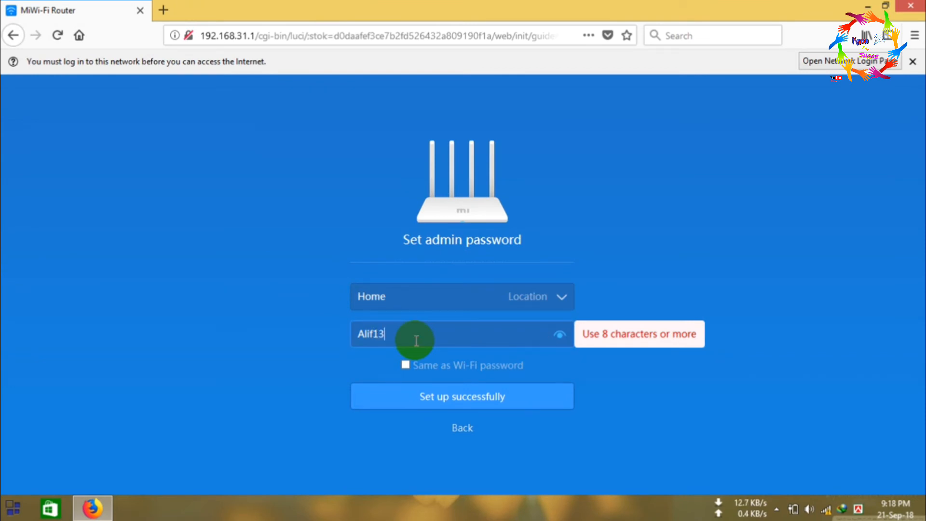
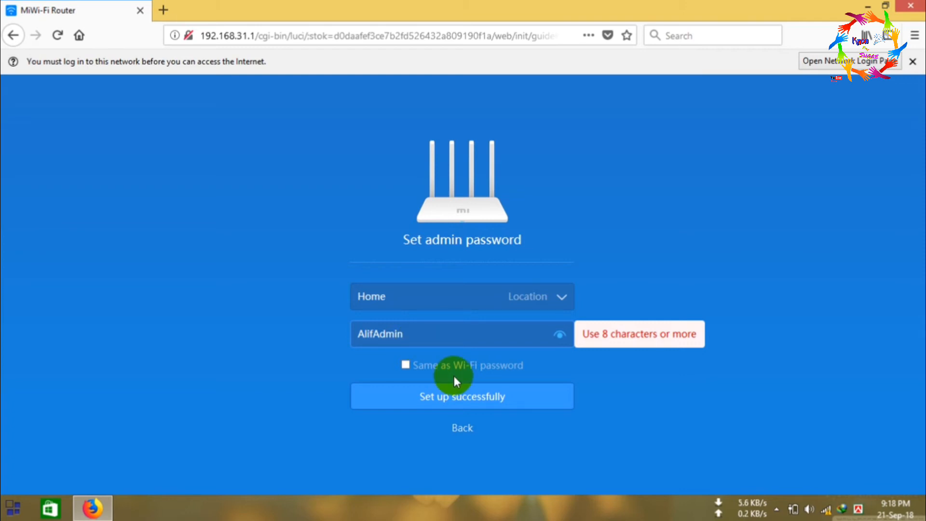
{"action": "left_click", "coordinate": [464, 403]}
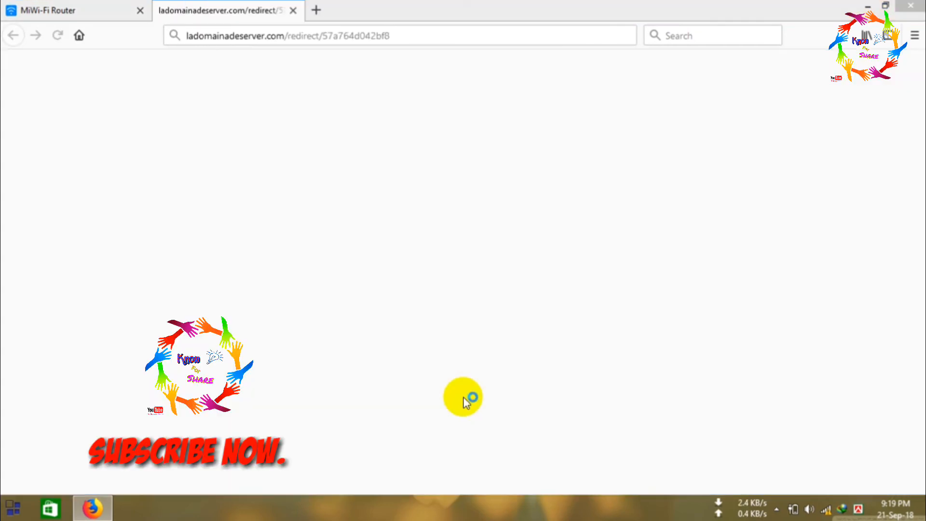
- Close both ladomainadeserver redirect tabs and return to the MiWiFi Router tab
{"action": "left_click", "coordinate": [294, 10]}
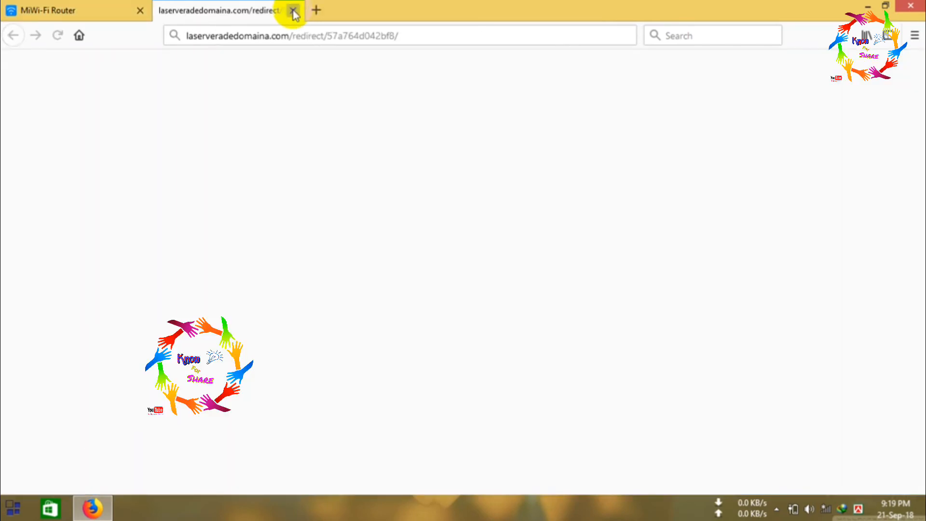
{"action": "left_click", "coordinate": [292, 10]}
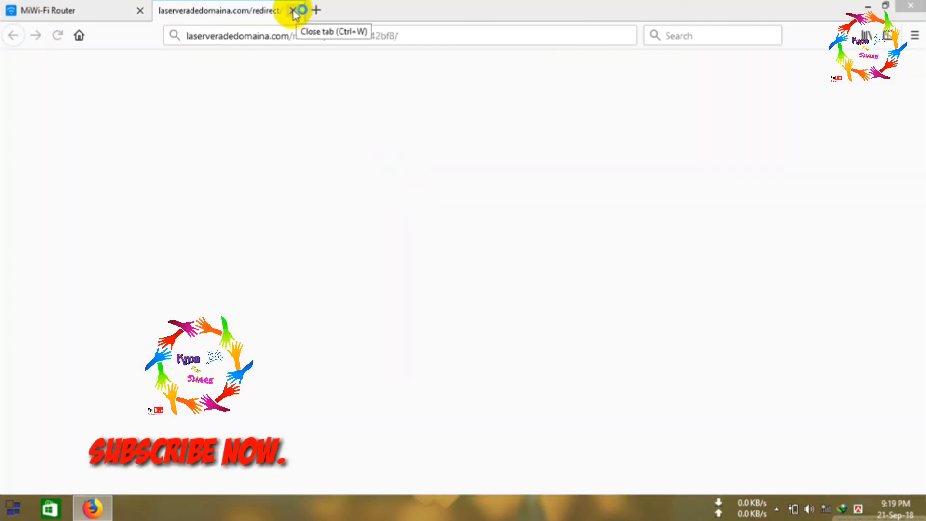
{"action": "left_click", "coordinate": [89, 6]}
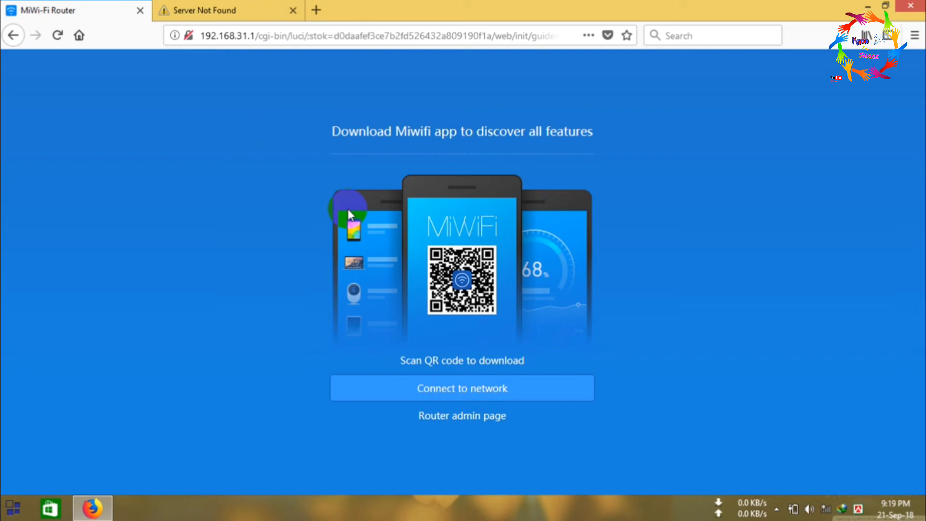
- Close the Server Not Found tab and show the available wireless networks
{"action": "left_click", "coordinate": [293, 10]}
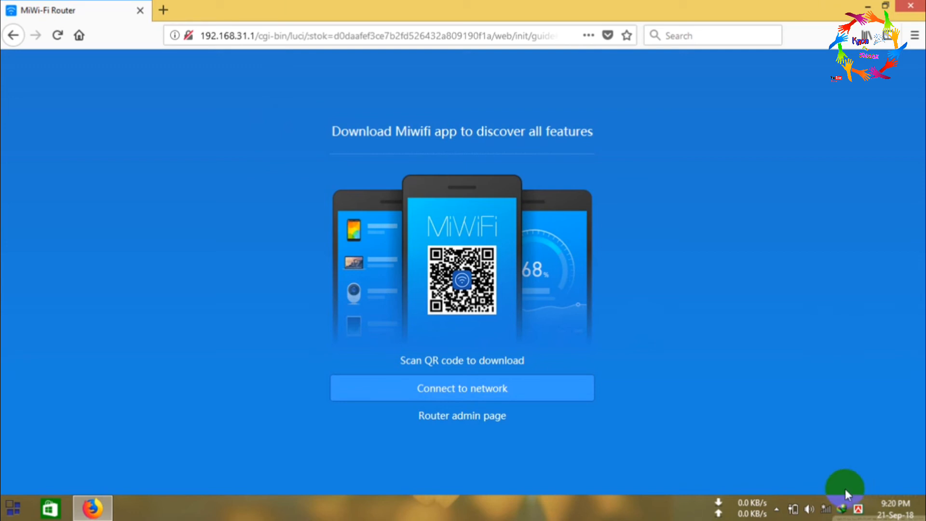
{"action": "left_click", "coordinate": [826, 510]}
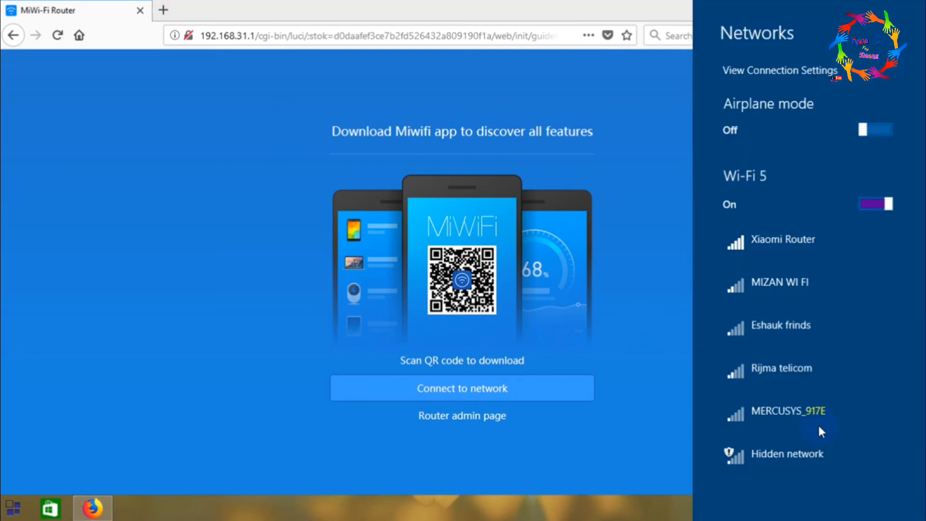
- Choose Xiaomi Router, connect, and enter its network security key, revealing it to check
{"action": "left_click", "coordinate": [789, 248]}
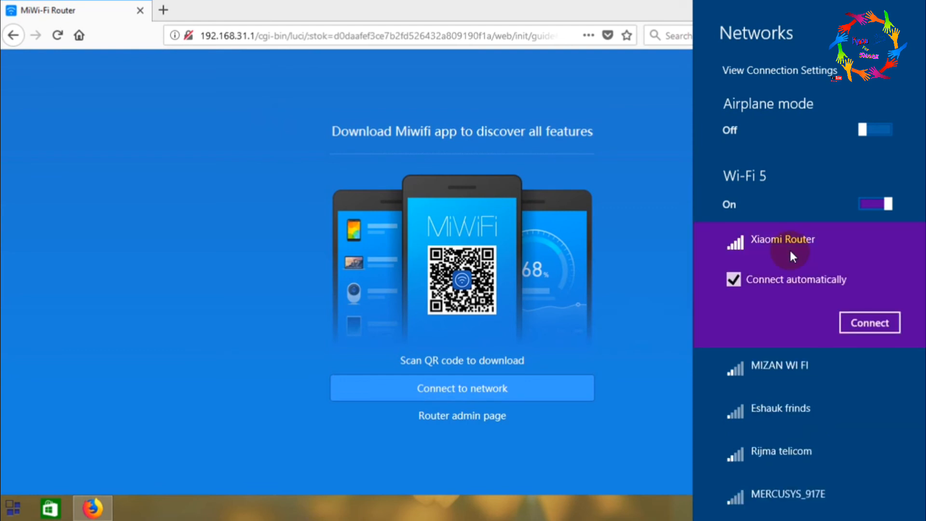
{"action": "left_click", "coordinate": [878, 327]}
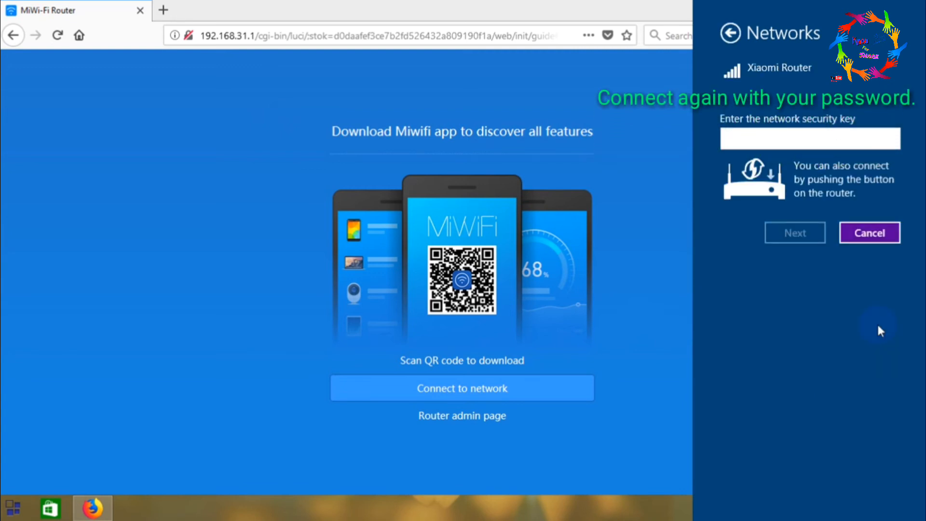
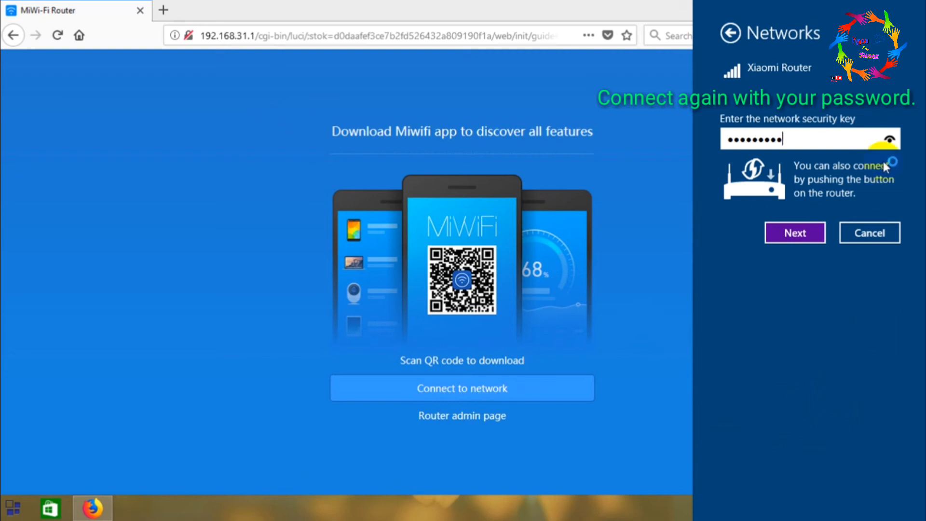
{"action": "left_click", "coordinate": [888, 136]}
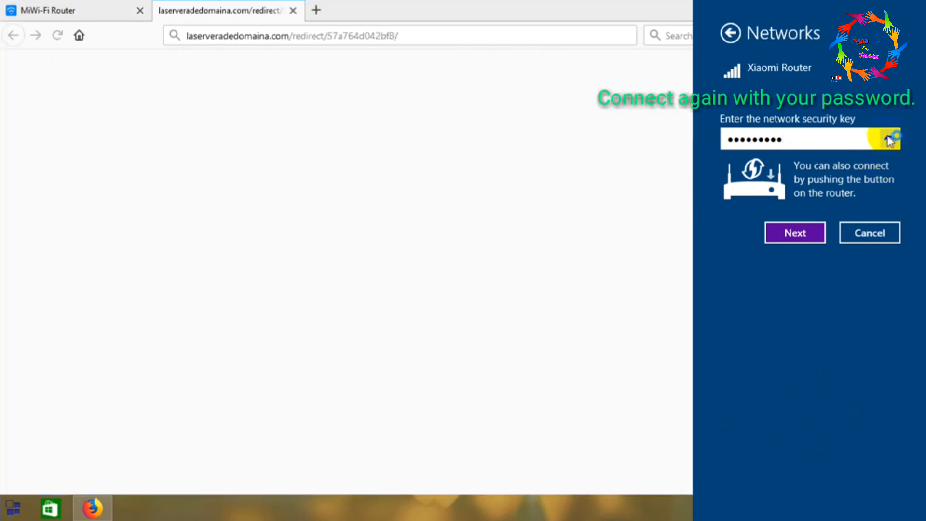
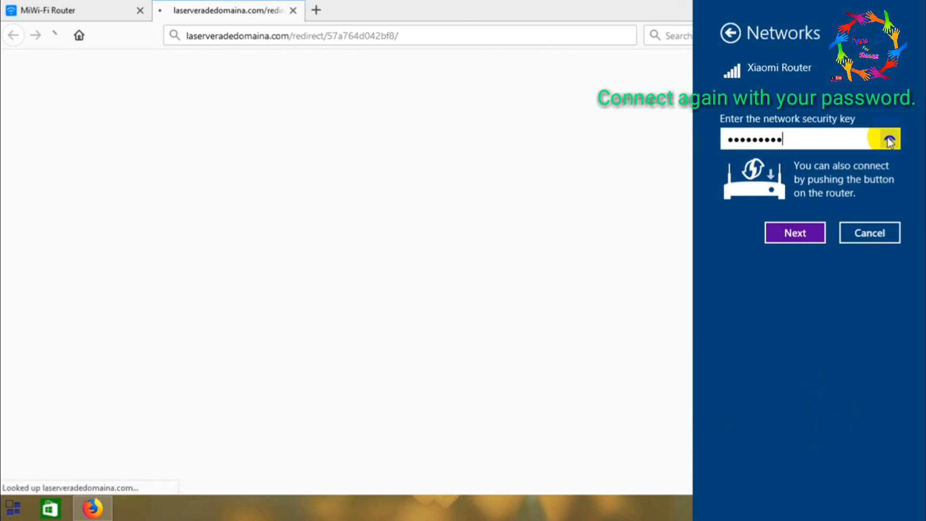
- Join the Xiaomi Router Wi-Fi with the entered security key and dismiss the Networks panel
{"action": "left_click", "coordinate": [799, 235]}
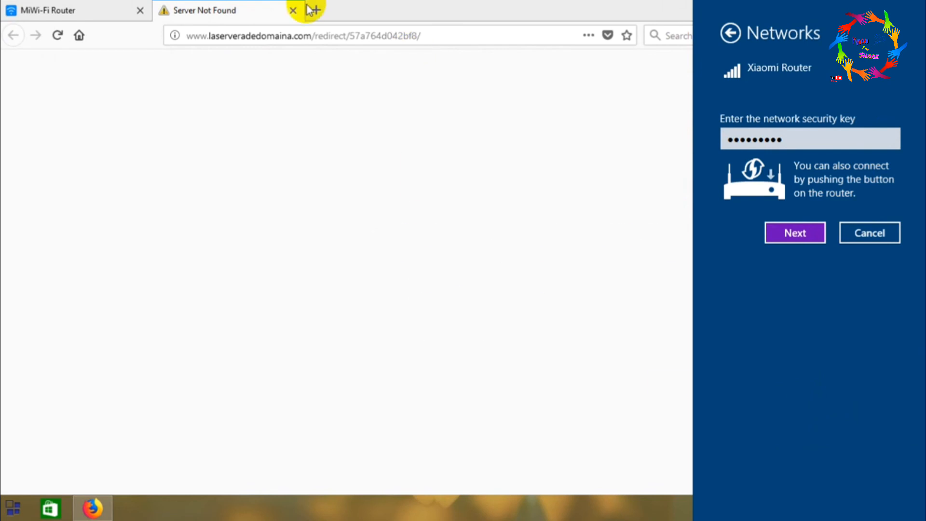
{"action": "left_click", "coordinate": [584, 185]}
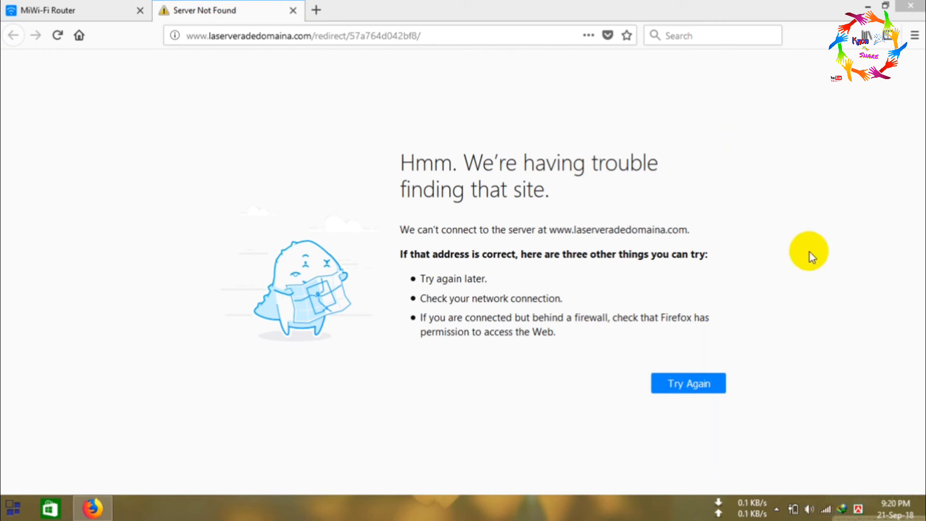
- Make the PC discoverable on Xiaomi Router, then close the Networks panel and Server Not Found tab
{"action": "left_click", "coordinate": [790, 258]}
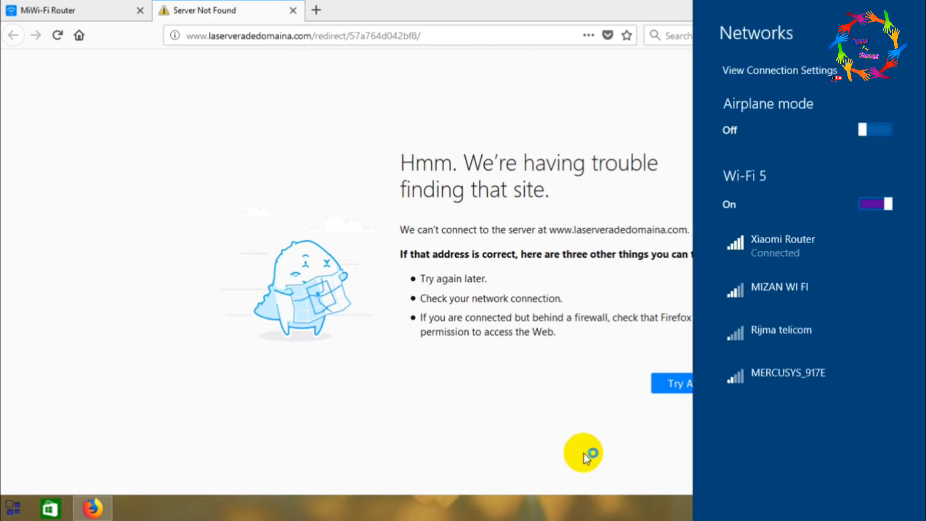
{"action": "left_click", "coordinate": [585, 455]}
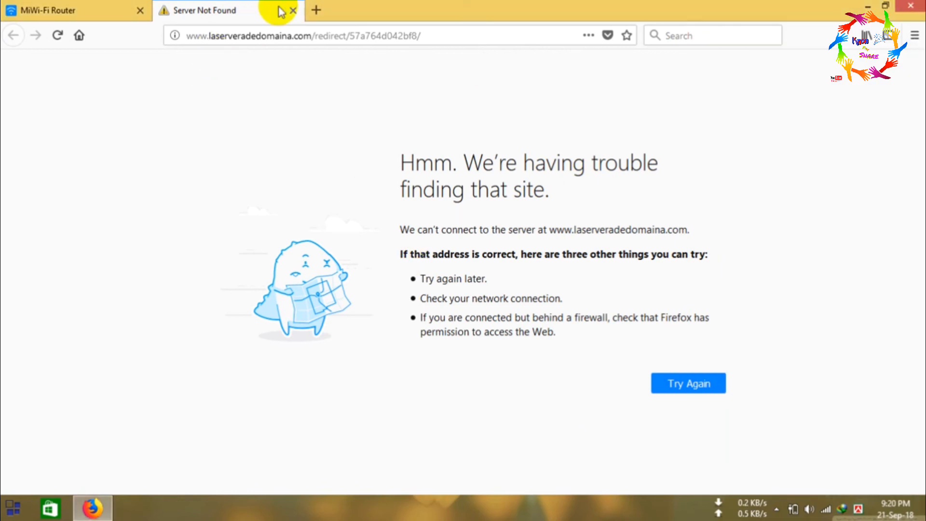
{"action": "left_click", "coordinate": [293, 10]}
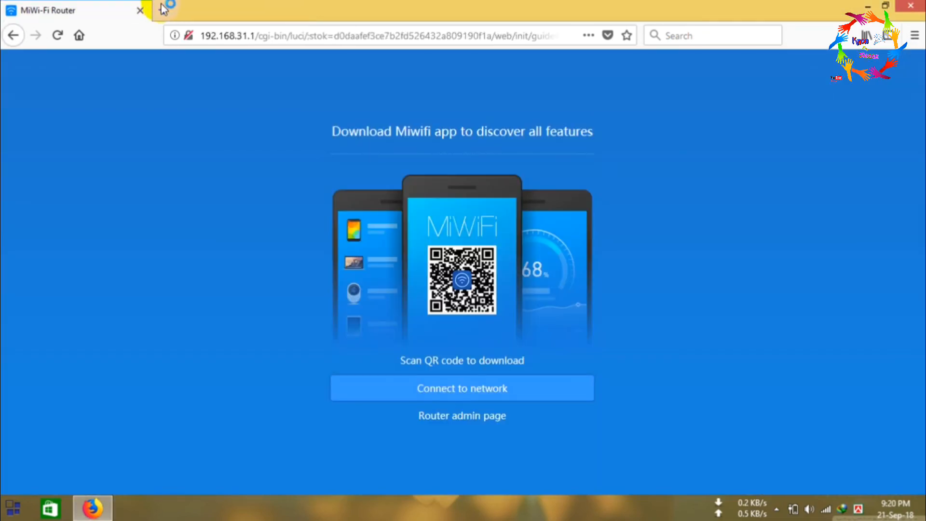
{"action": "left_click", "coordinate": [164, 9]}
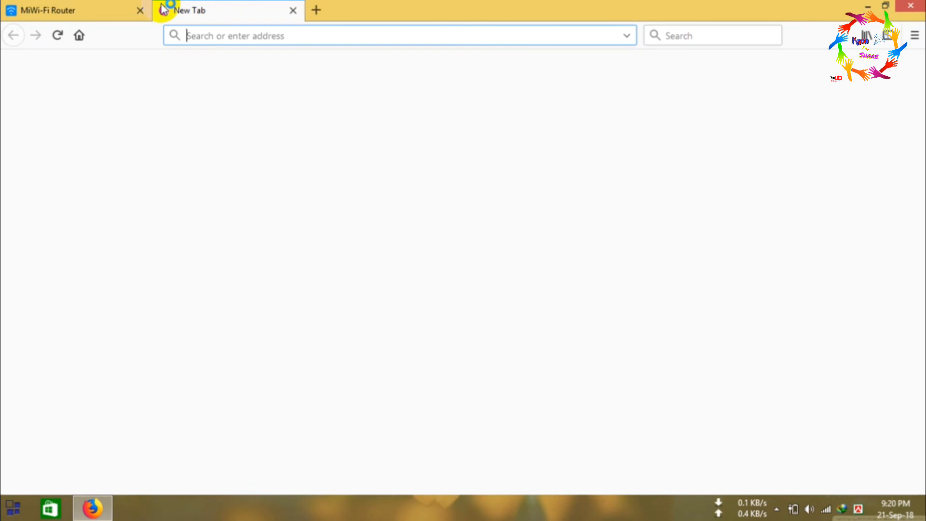
{"action": "type", "text": "www.goo"}
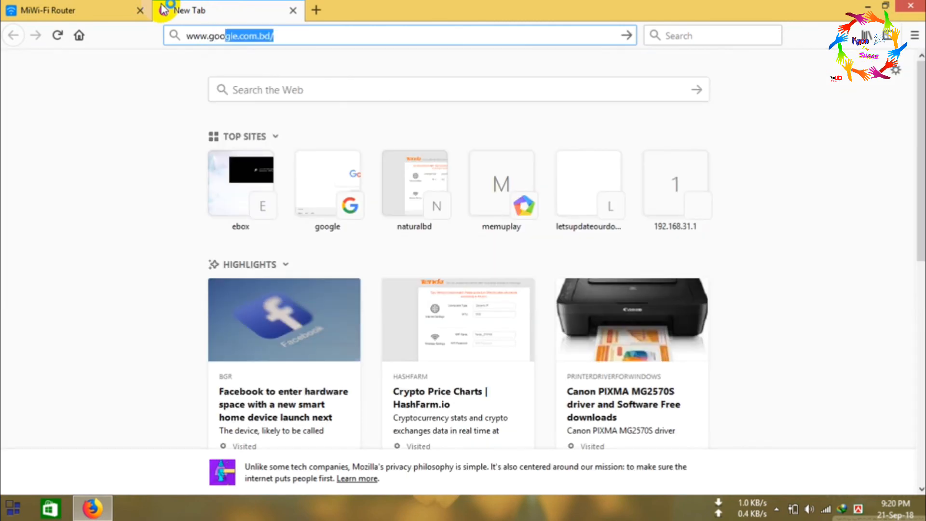
{"action": "type", "text": "gle"}
{"action": "key", "text": "Return"}
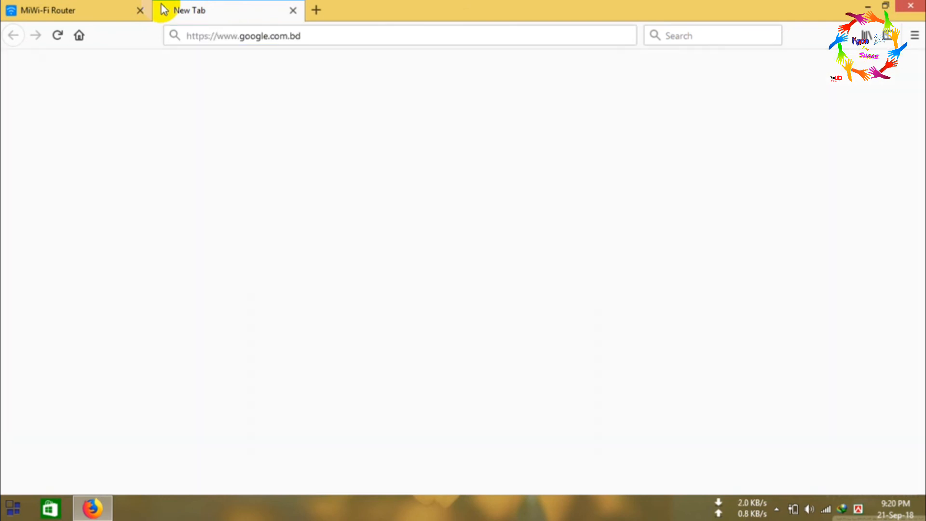